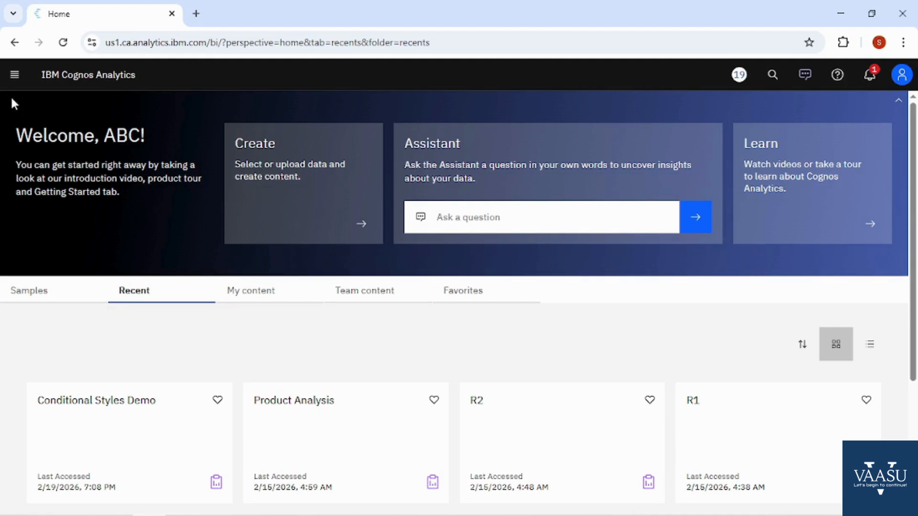
Create a new report based on the 1 column template.
{"action": "left_click", "coordinate": [14, 76]}
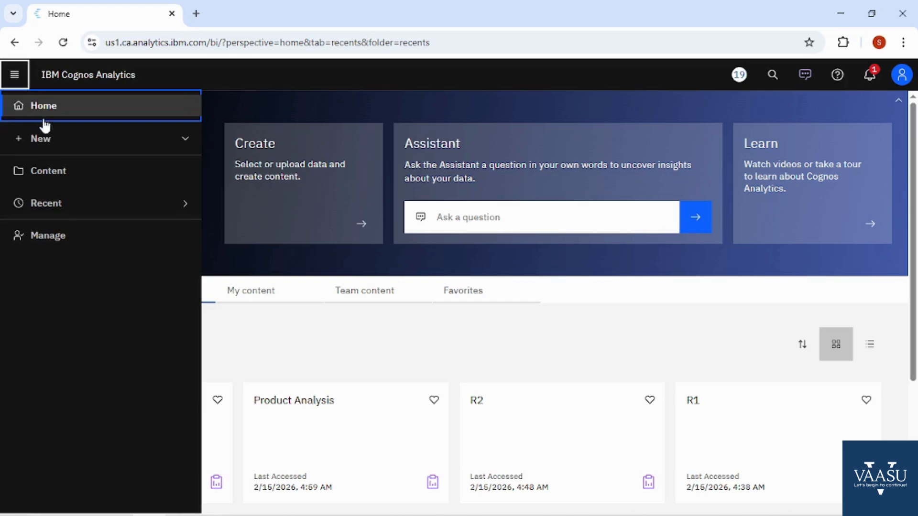
{"action": "left_click", "coordinate": [45, 139]}
{"action": "left_click", "coordinate": [67, 329]}
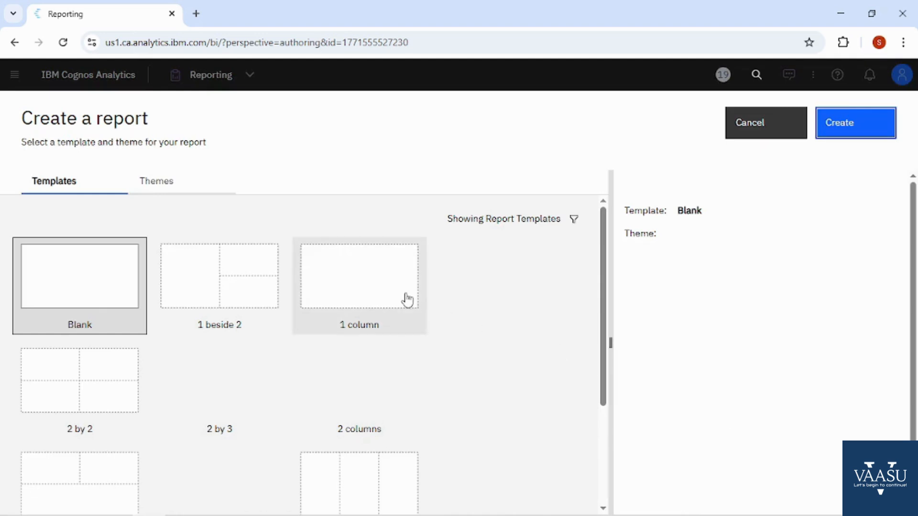
{"action": "left_click", "coordinate": [396, 287]}
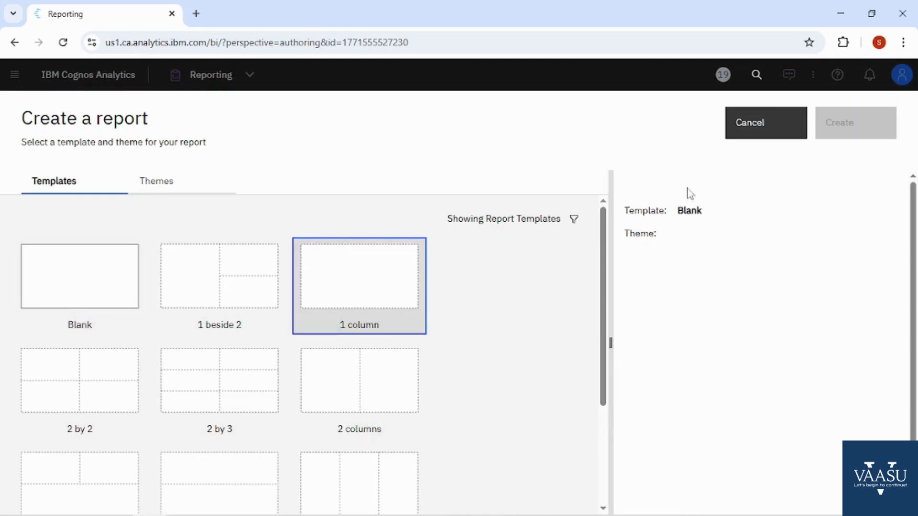
{"action": "left_click", "coordinate": [358, 297]}
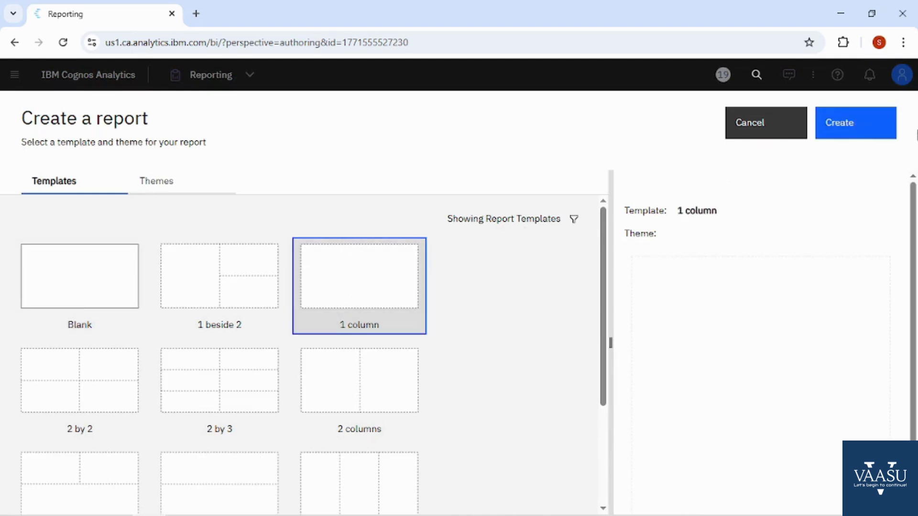
{"action": "left_click", "coordinate": [877, 135]}
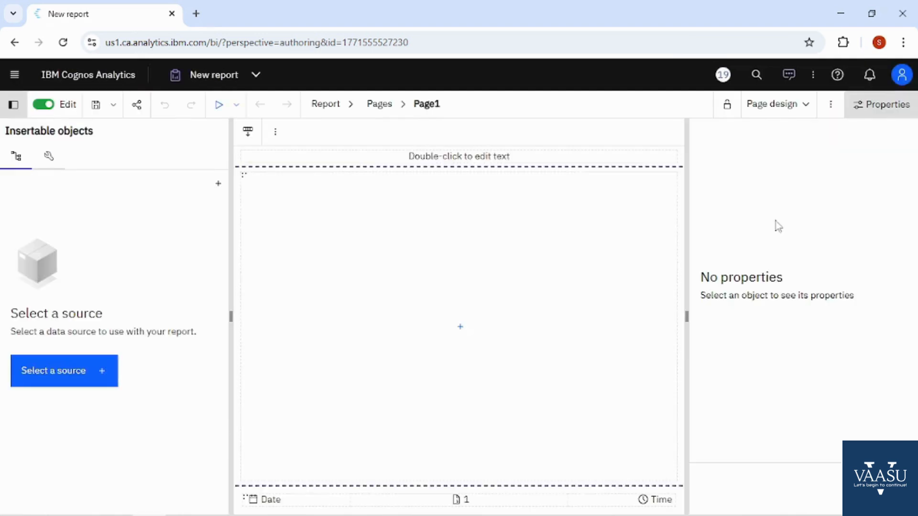
Add the Coffee sales and marketing data module from Team content > Samples > By industry > Retail > Data as the report source.
{"action": "left_click", "coordinate": [67, 382]}
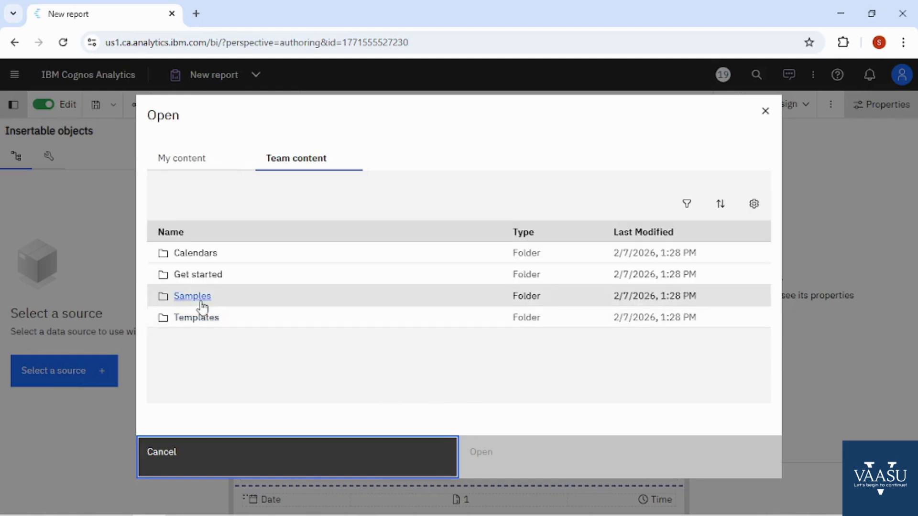
{"action": "left_click", "coordinate": [200, 301]}
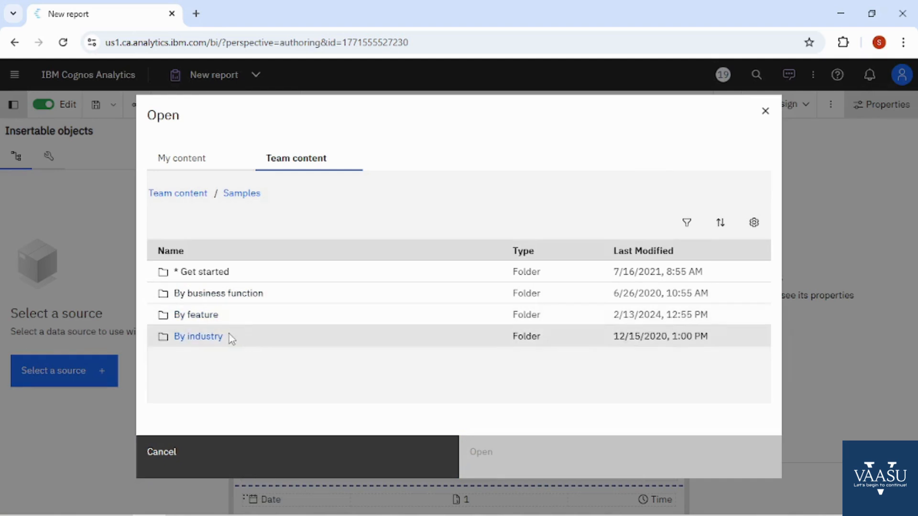
{"action": "left_click", "coordinate": [210, 314]}
{"action": "double_click", "coordinate": [240, 193]}
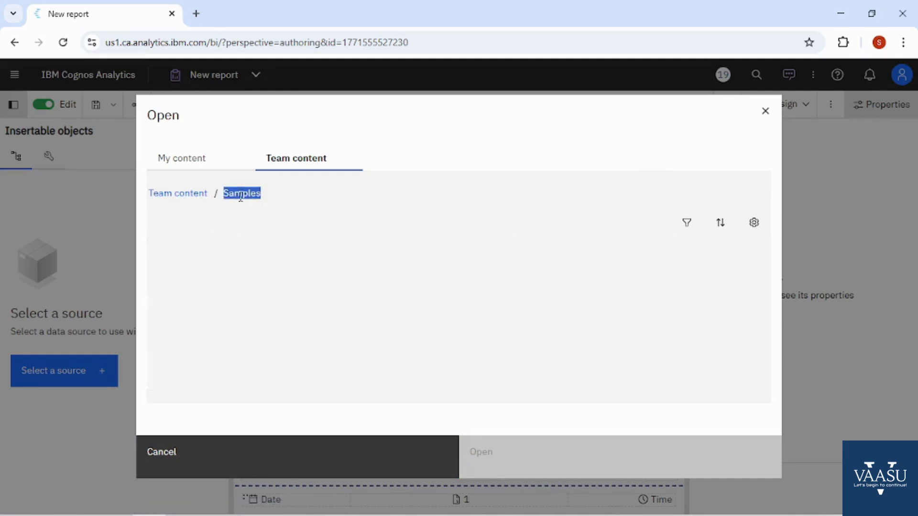
{"action": "left_click", "coordinate": [198, 337]}
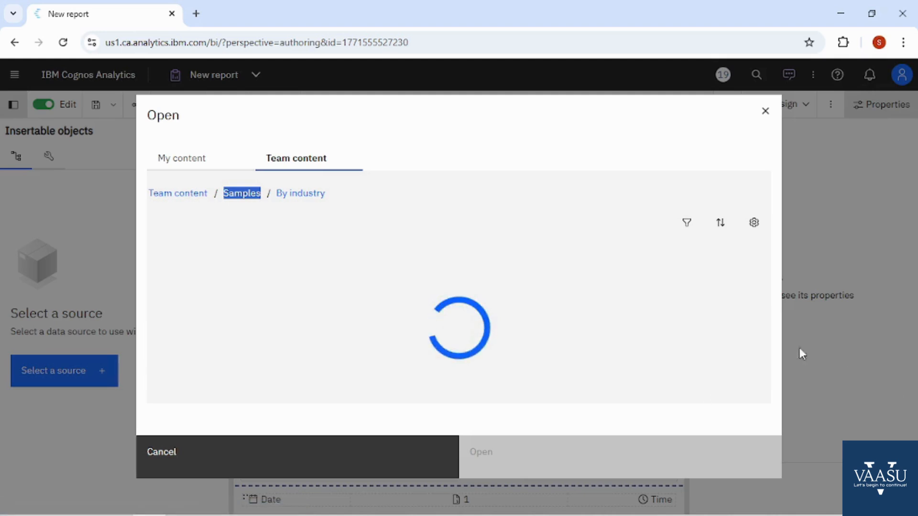
{"action": "scroll", "coordinate": [401, 292], "scroll_direction": "down", "scroll_amount": 3}
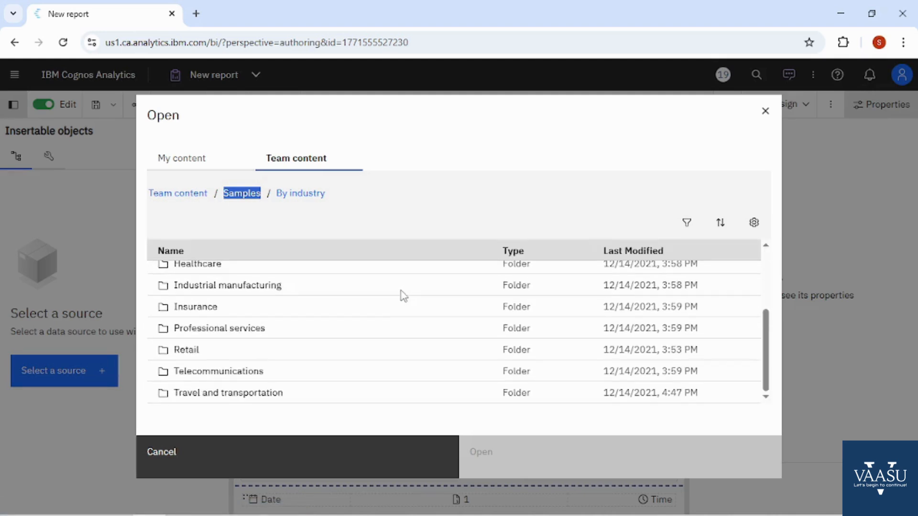
{"action": "left_click", "coordinate": [184, 350]}
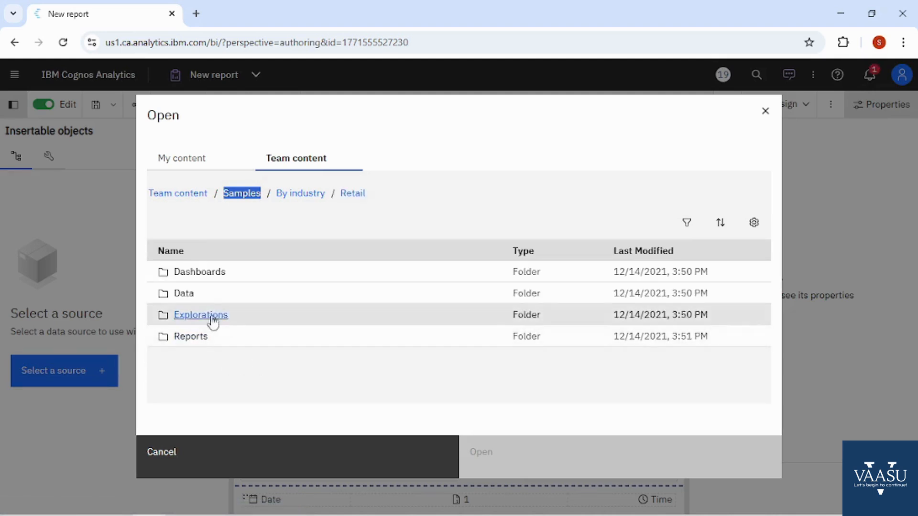
{"action": "left_click", "coordinate": [184, 294]}
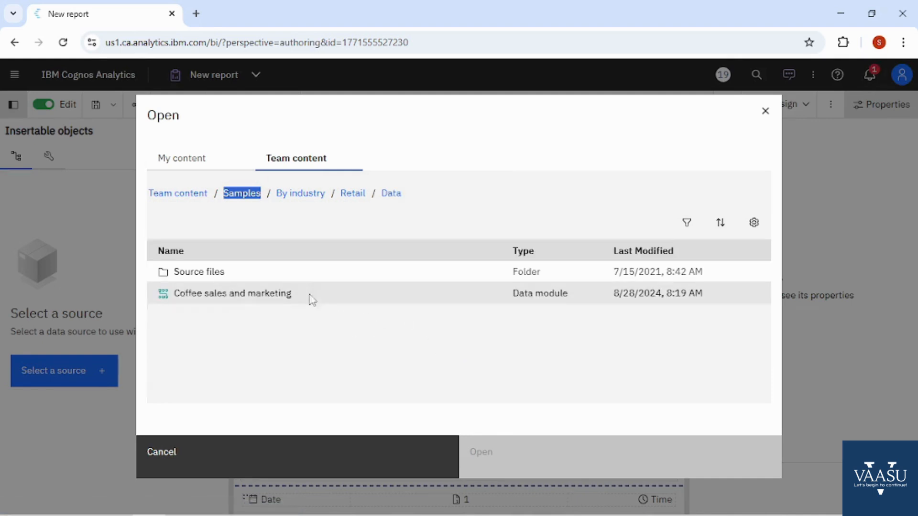
{"action": "left_click", "coordinate": [234, 292]}
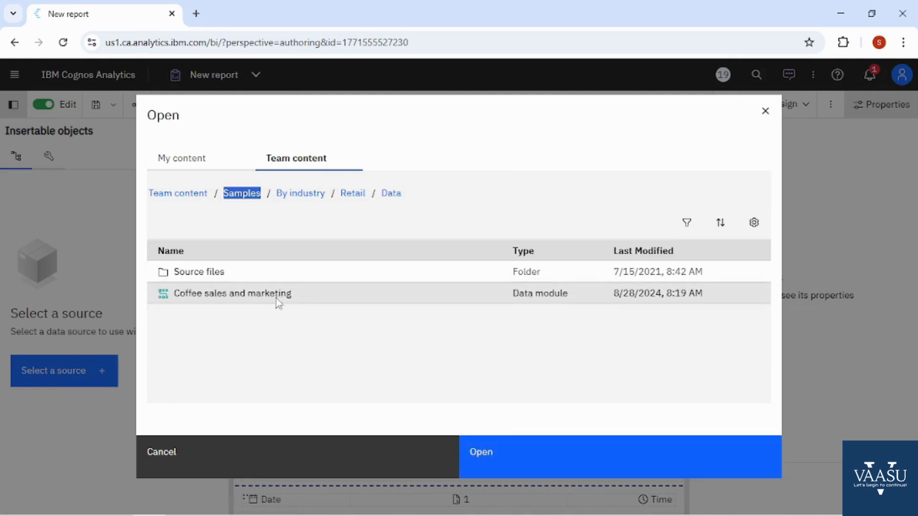
{"action": "left_click", "coordinate": [677, 462]}
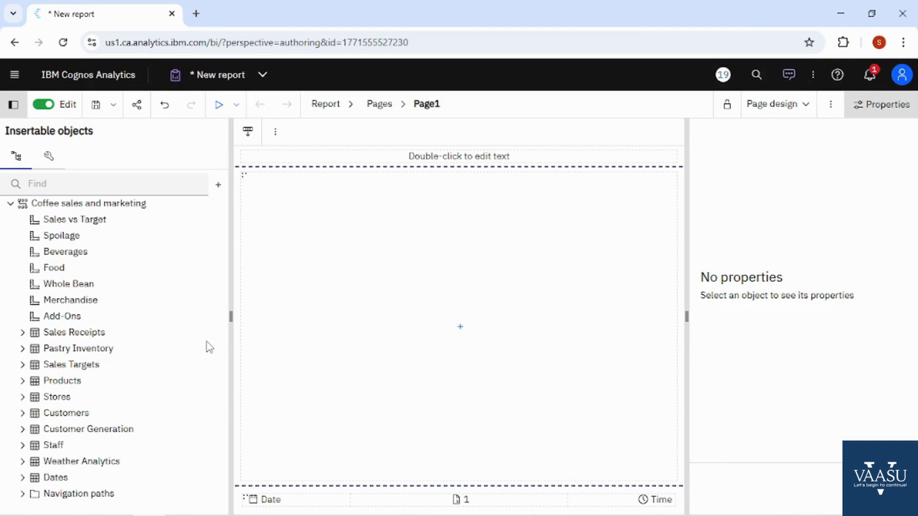
Insert a list into the page body, naming it List_product and its query Query_product.
{"action": "left_click", "coordinate": [460, 326]}
{"action": "left_click", "coordinate": [490, 419]}
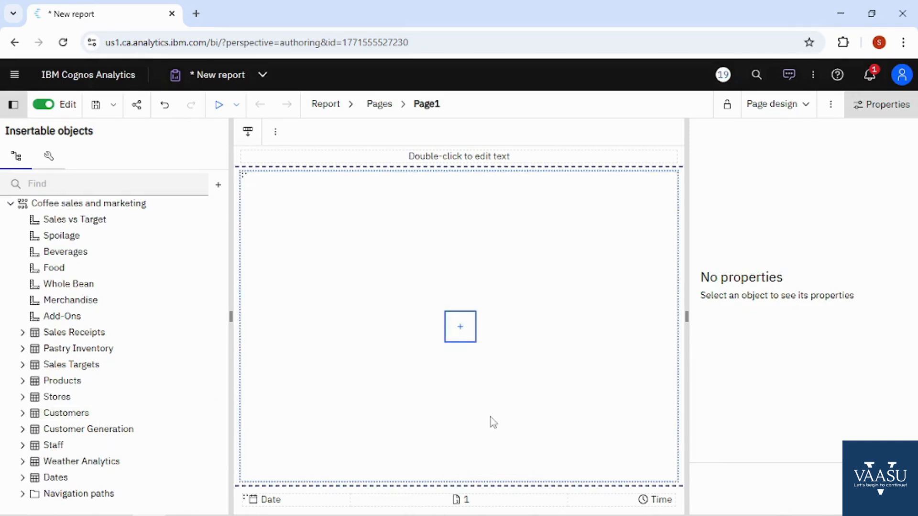
{"action": "left_click", "coordinate": [477, 270]}
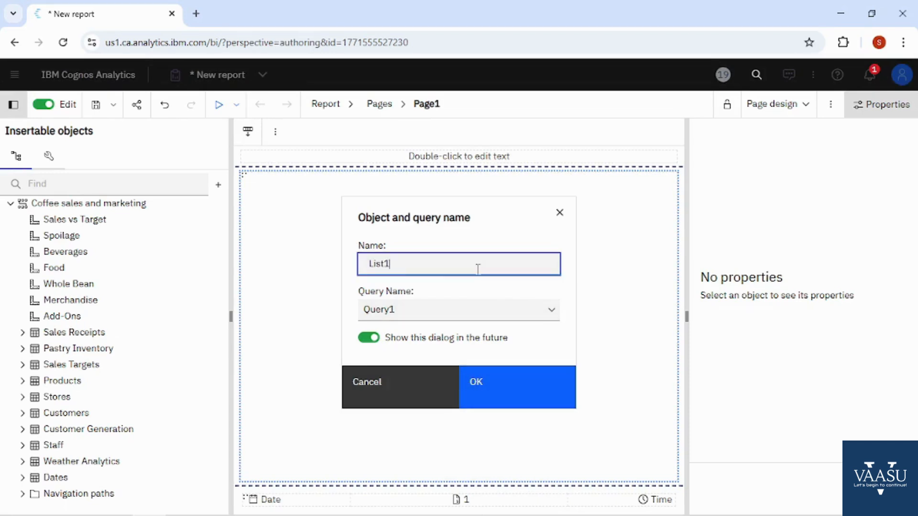
{"action": "key", "text": "BackSpace"}
{"action": "type", "text": "_product"}
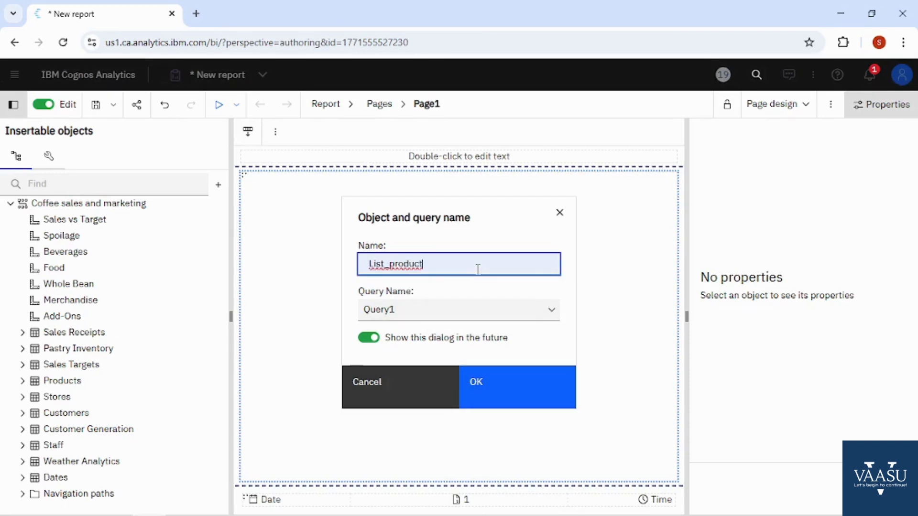
{"action": "left_click", "coordinate": [477, 308]}
{"action": "key", "text": "BackSpace"}
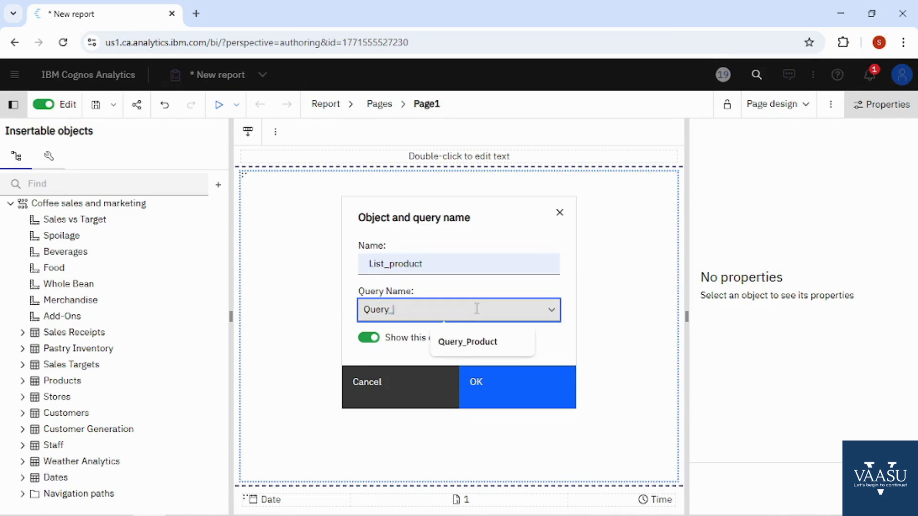
{"action": "type", "text": "_product"}
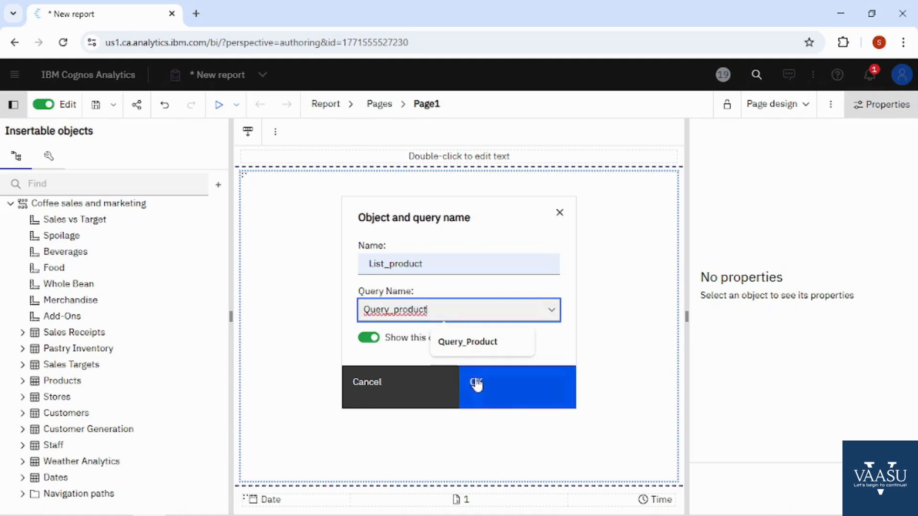
{"action": "left_click", "coordinate": [480, 397]}
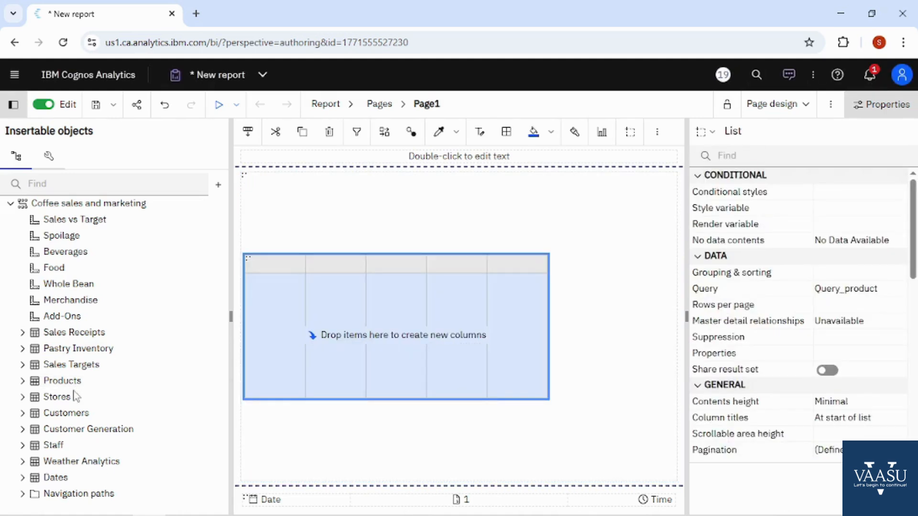
Add Product Group, Product Category, Product Type, Product and Wholesale Price from Products to the list, and preview the report output.
{"action": "left_click", "coordinate": [23, 381]}
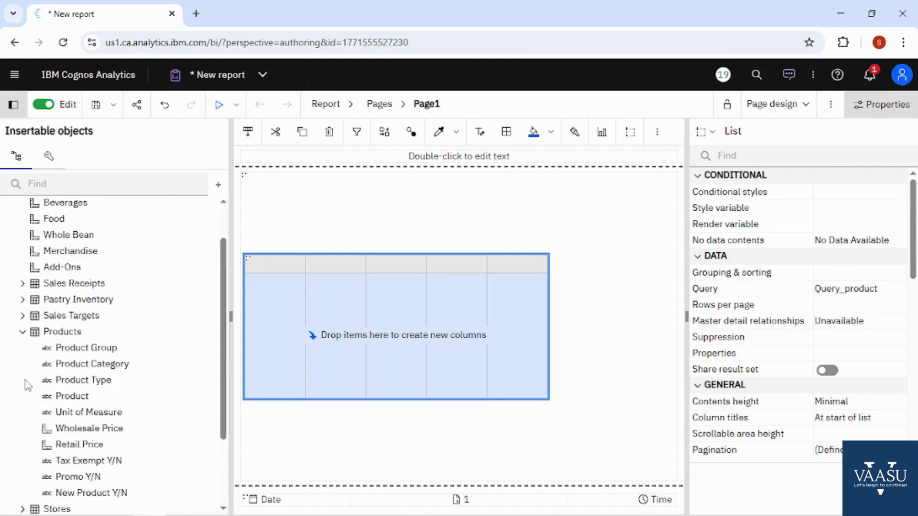
{"action": "double_click", "coordinate": [80, 349]}
{"action": "double_click", "coordinate": [79, 364]}
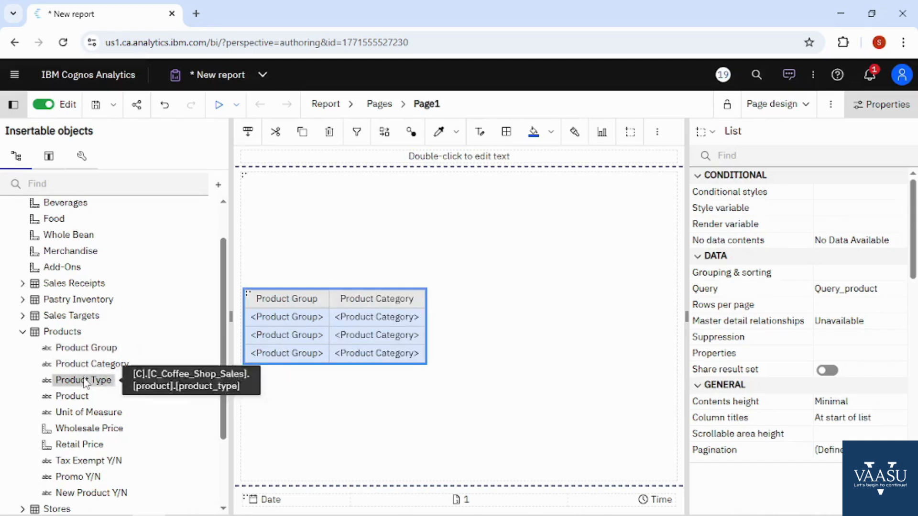
{"action": "double_click", "coordinate": [84, 381]}
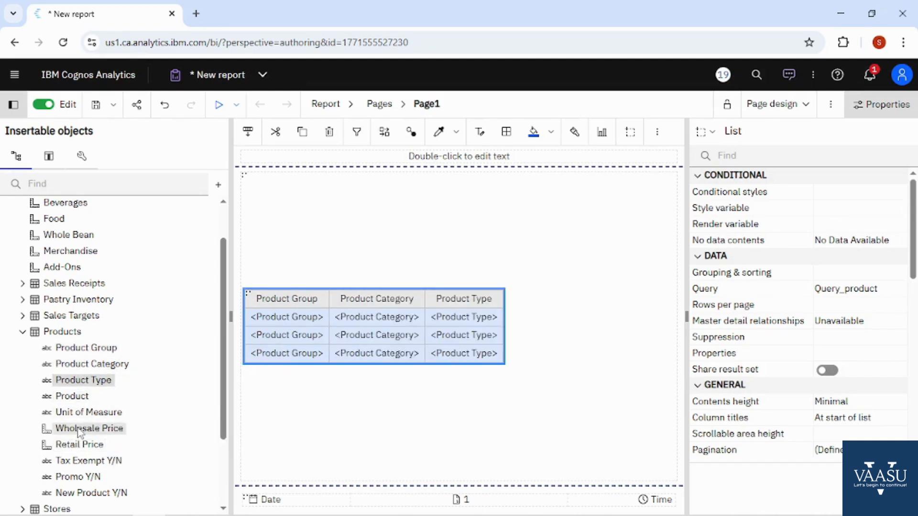
{"action": "double_click", "coordinate": [73, 396]}
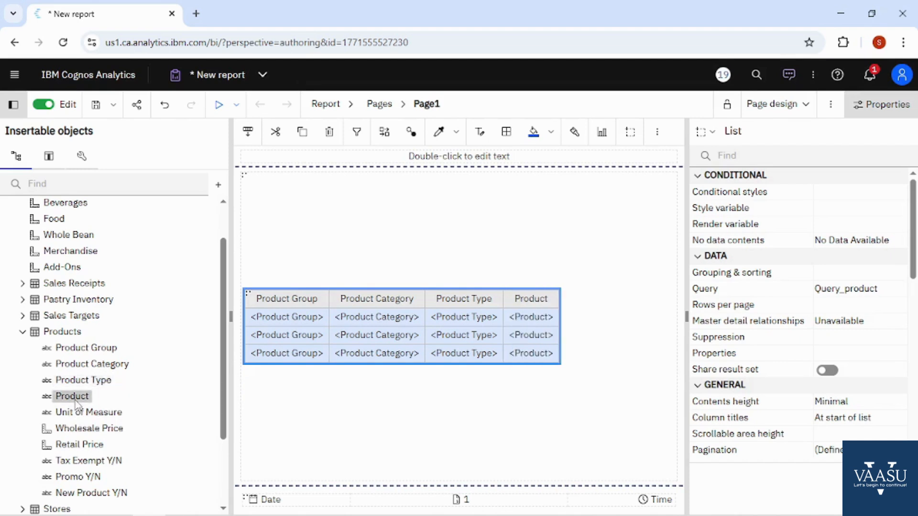
{"action": "double_click", "coordinate": [96, 429]}
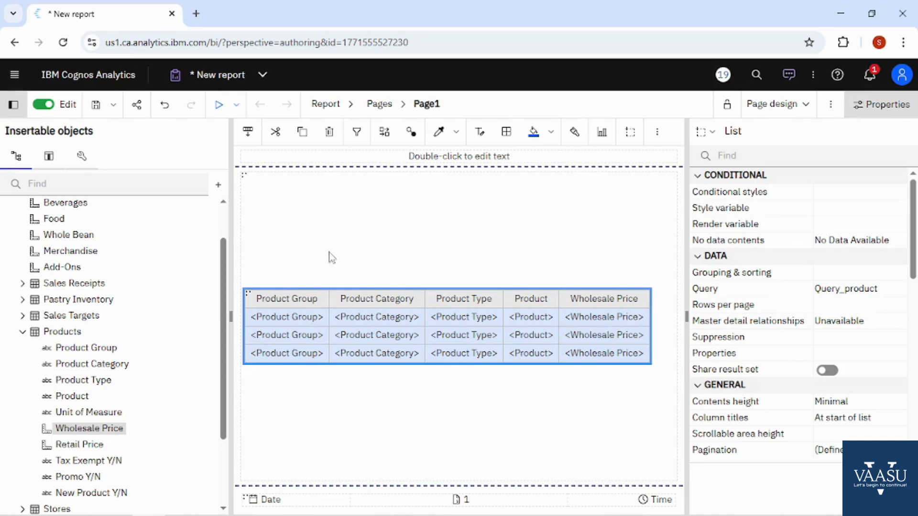
{"action": "left_click", "coordinate": [218, 105]}
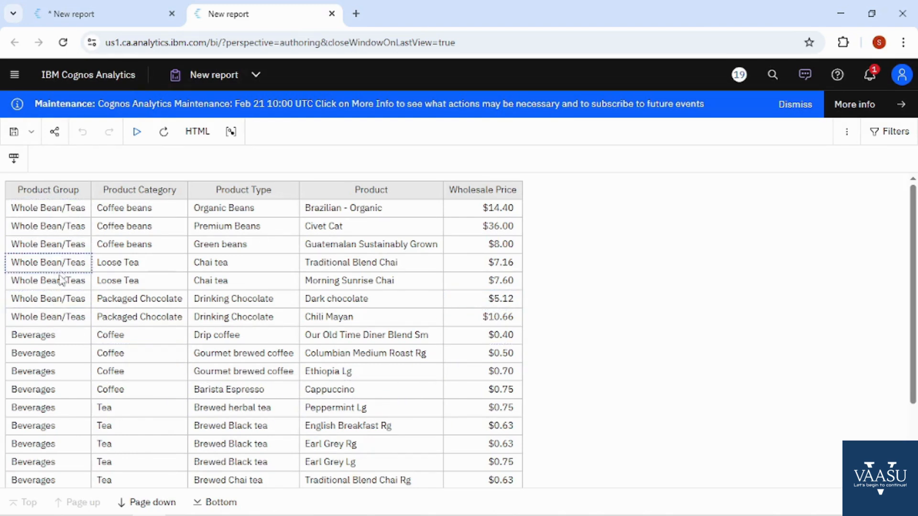
{"action": "left_click", "coordinate": [118, 17]}
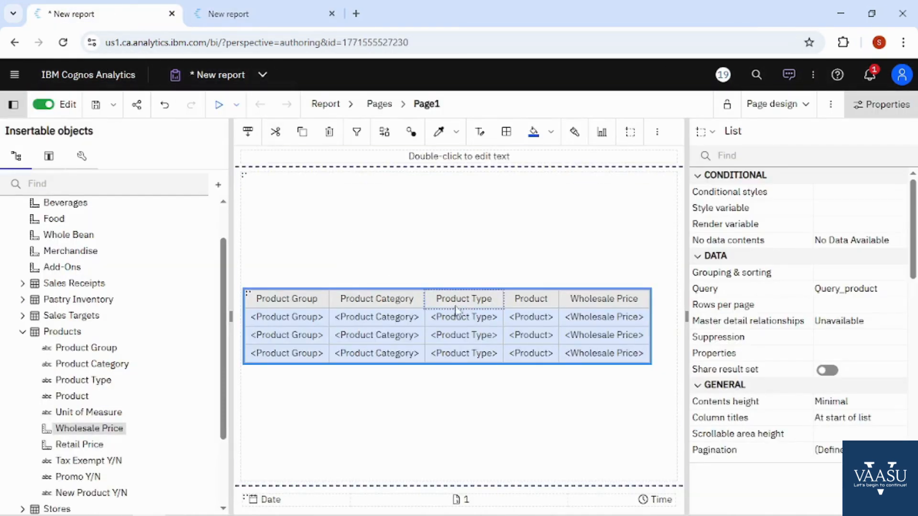
Group the list by Product Group and add a default summary to the Wholesale Price column.
{"action": "left_click", "coordinate": [297, 333]}
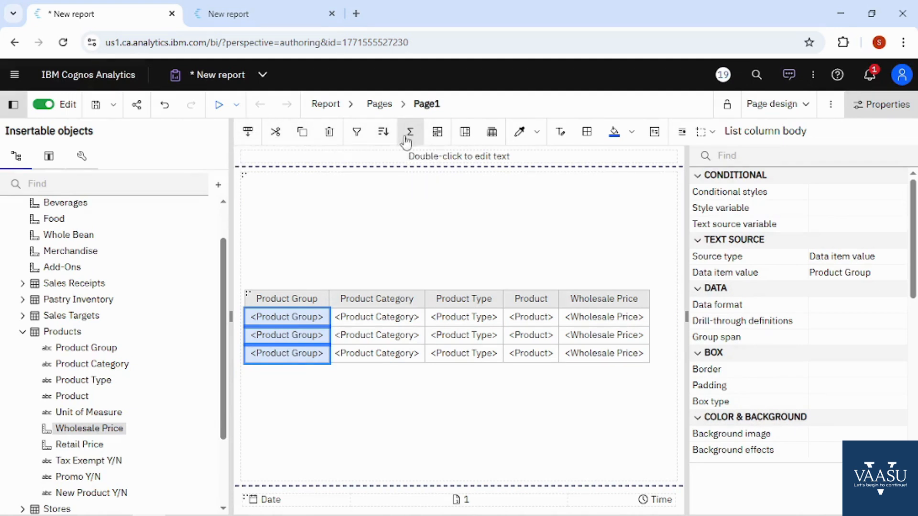
{"action": "left_click", "coordinate": [466, 133]}
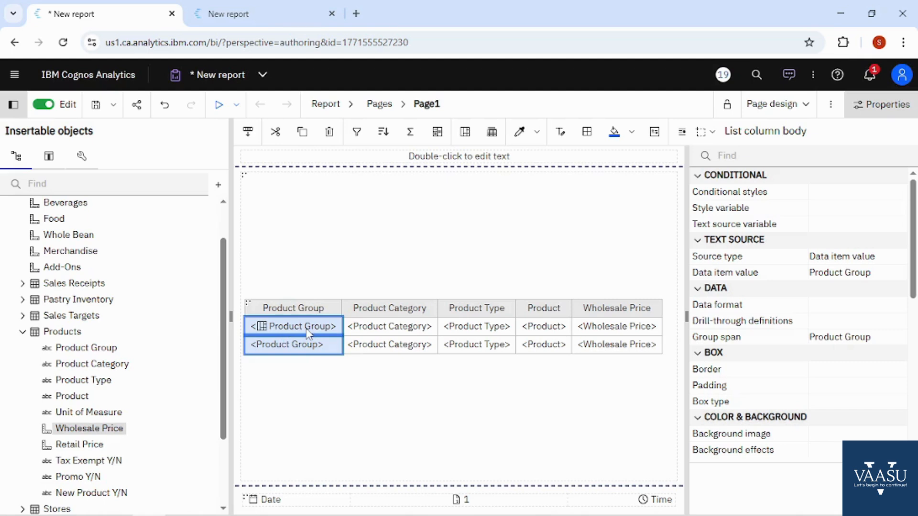
{"action": "left_click", "coordinate": [596, 328]}
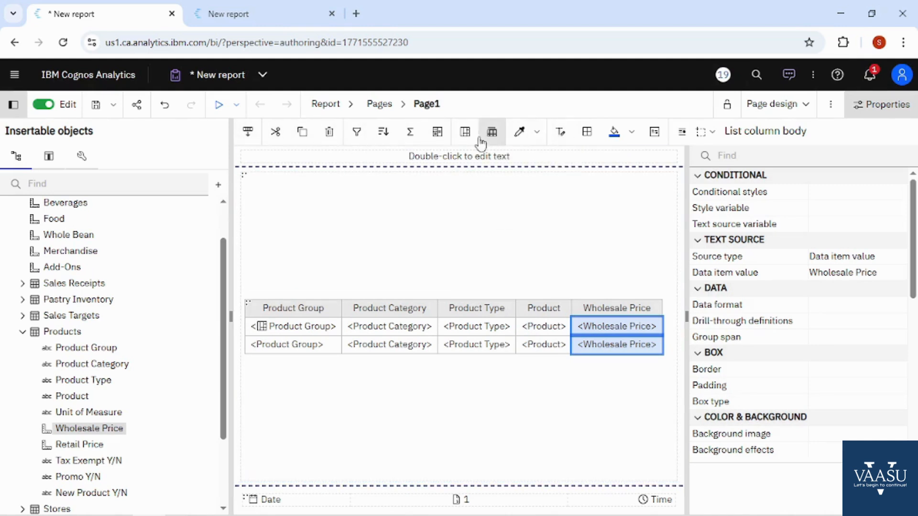
{"action": "left_click", "coordinate": [410, 132]}
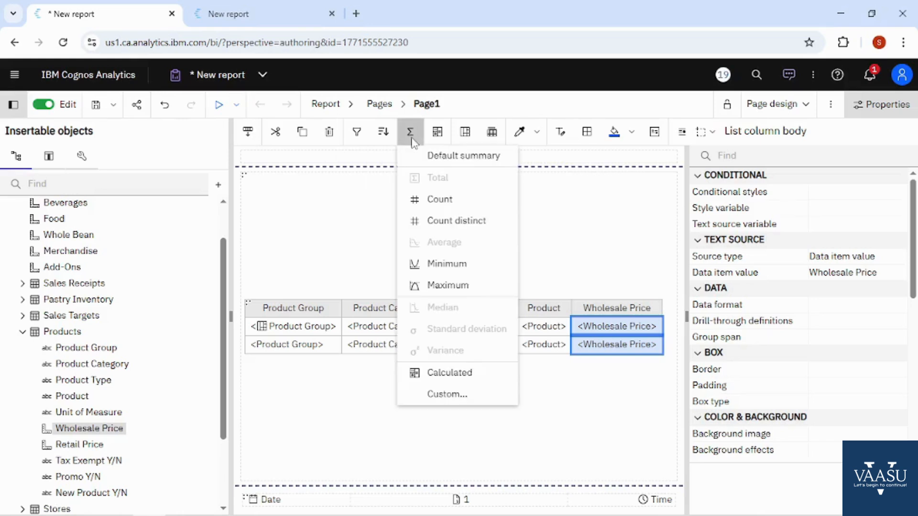
{"action": "left_click", "coordinate": [433, 158]}
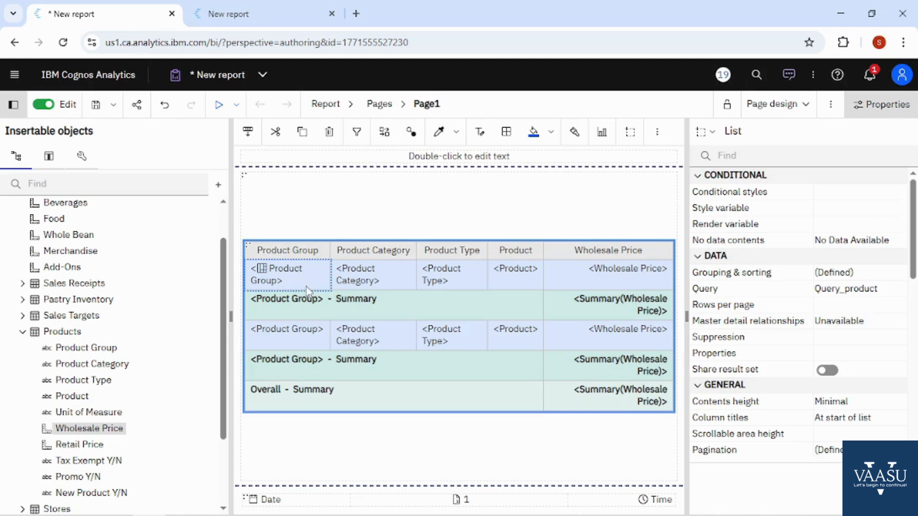
Run the report and page through the output, checking the Wholesale Price summary of each product group and the overall summary.
{"action": "left_click", "coordinate": [573, 286]}
{"action": "left_click", "coordinate": [583, 304]}
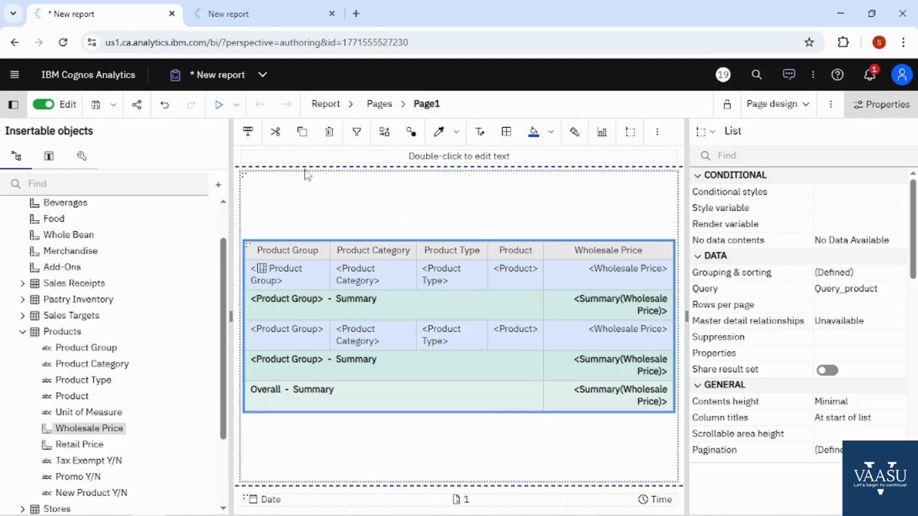
{"action": "left_click", "coordinate": [218, 106]}
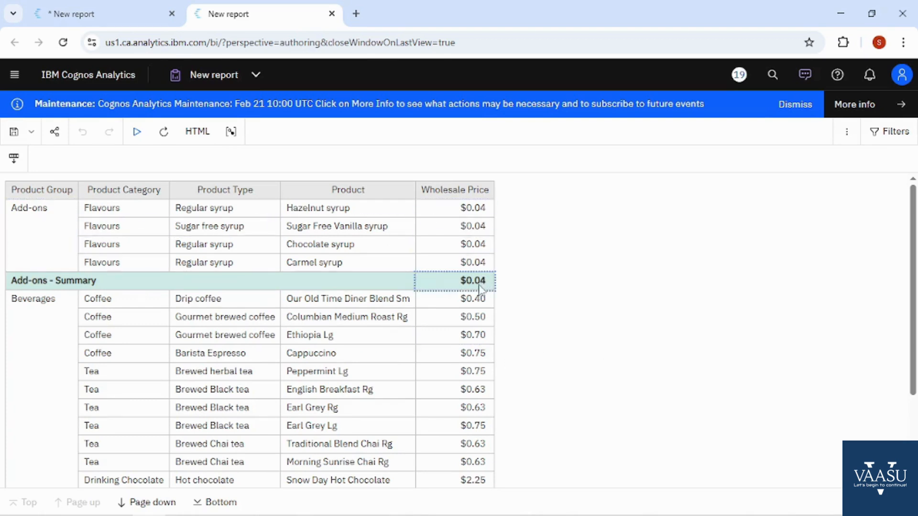
{"action": "scroll", "coordinate": [472, 383], "scroll_direction": "down", "scroll_amount": 3}
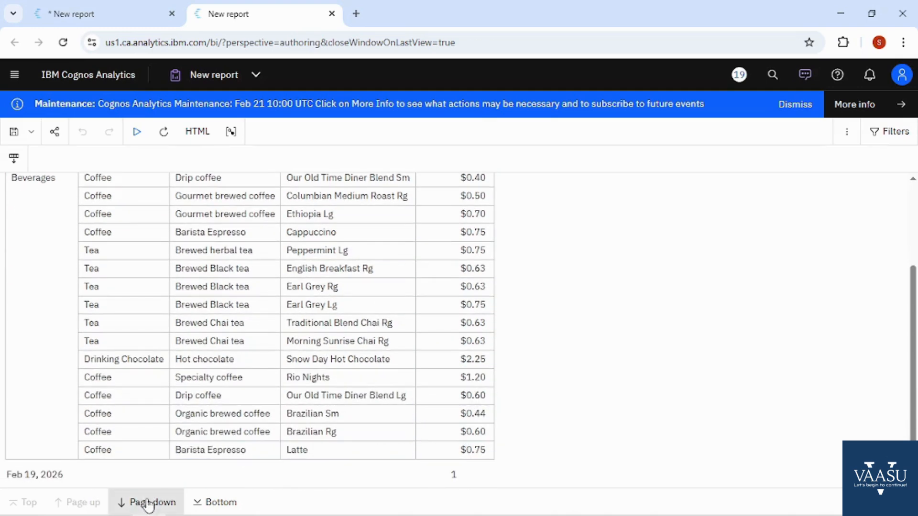
{"action": "left_click", "coordinate": [126, 501]}
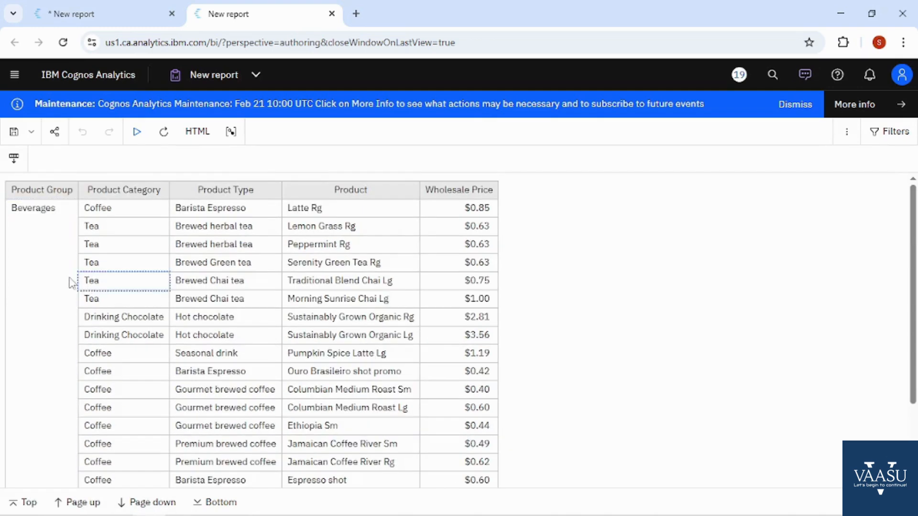
{"action": "scroll", "coordinate": [229, 322], "scroll_direction": "down", "scroll_amount": 3}
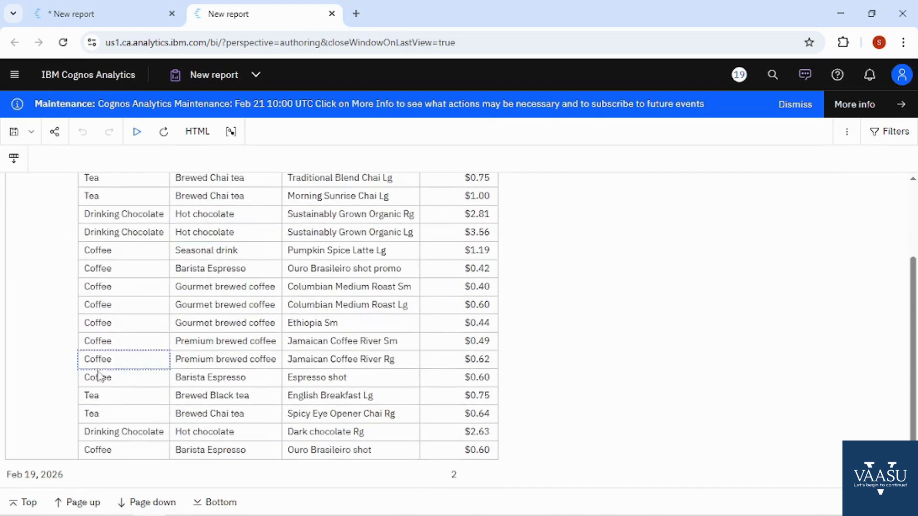
{"action": "left_click", "coordinate": [163, 502]}
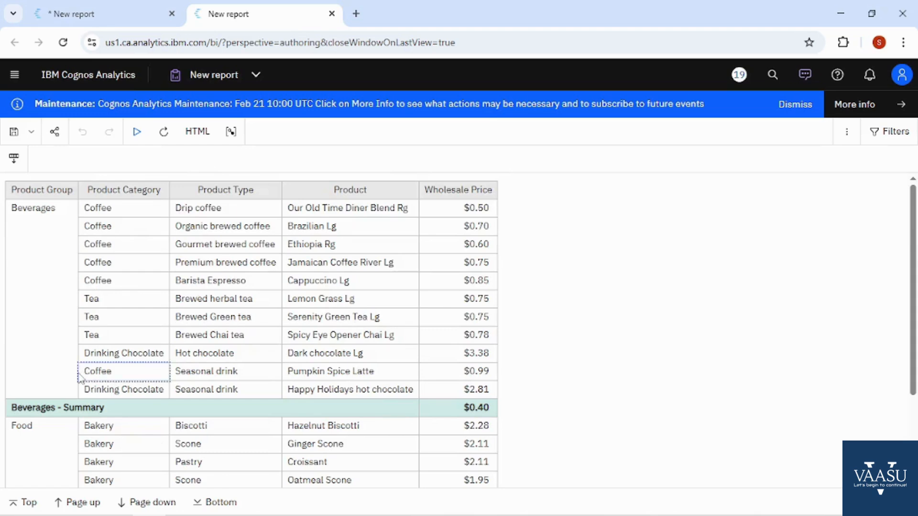
{"action": "scroll", "coordinate": [282, 424], "scroll_direction": "down", "scroll_amount": 2}
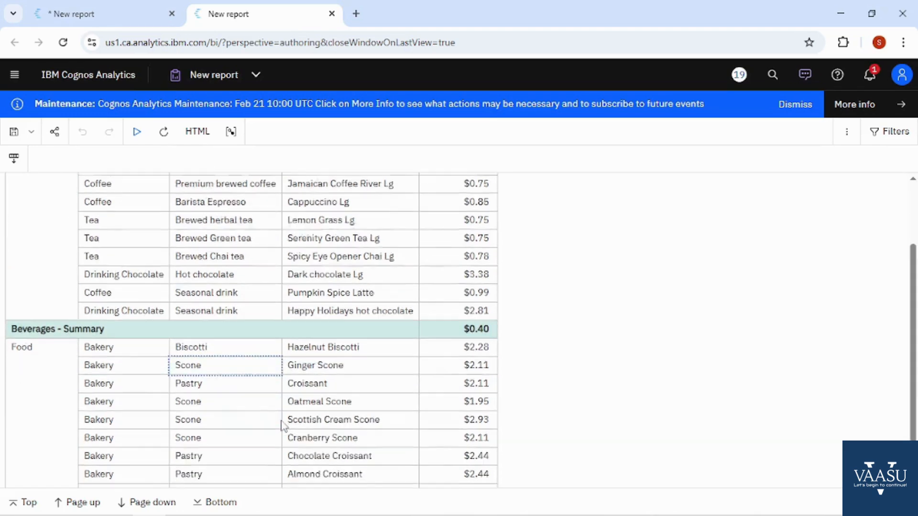
{"action": "scroll", "coordinate": [282, 425], "scroll_direction": "down", "scroll_amount": 1}
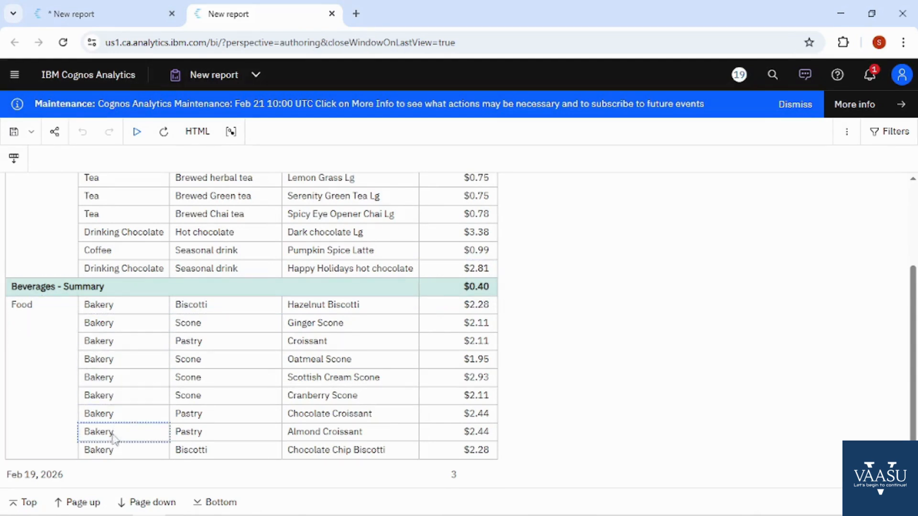
{"action": "left_click", "coordinate": [137, 510]}
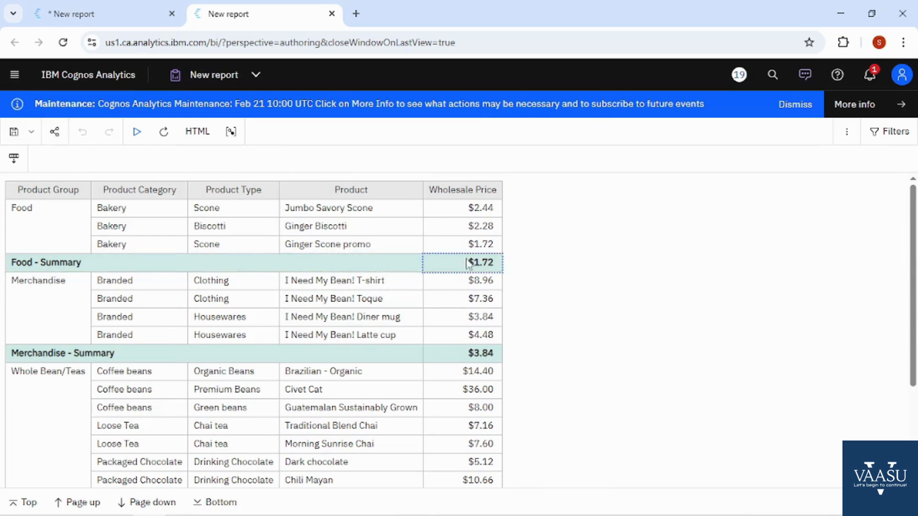
{"action": "scroll", "coordinate": [282, 377], "scroll_direction": "down", "scroll_amount": 3}
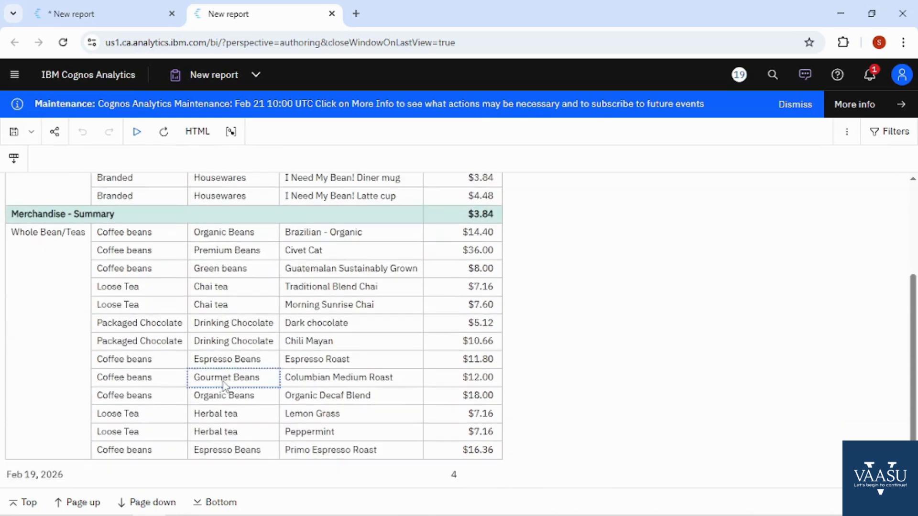
{"action": "left_click", "coordinate": [182, 507]}
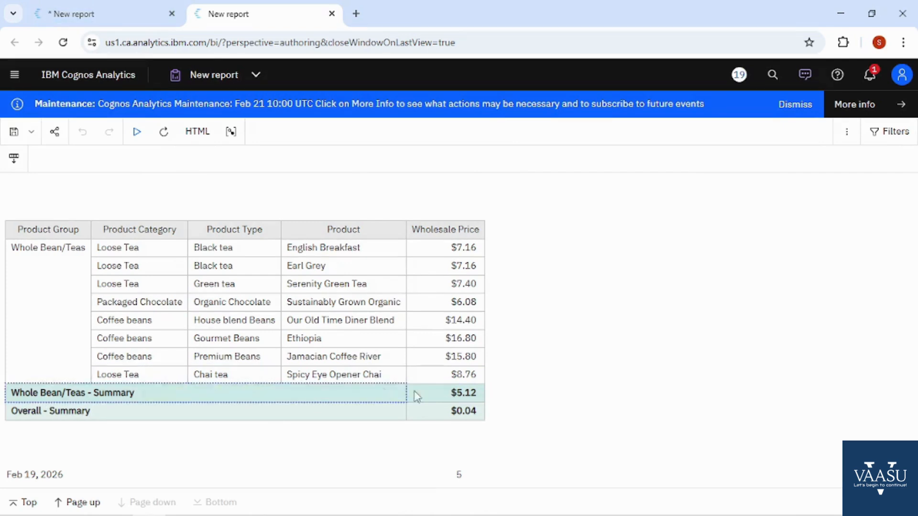
Return to the report editor and add the summary filter [Summary(Wholesale Price)]>1 to Query_product.
{"action": "left_click", "coordinate": [110, 19]}
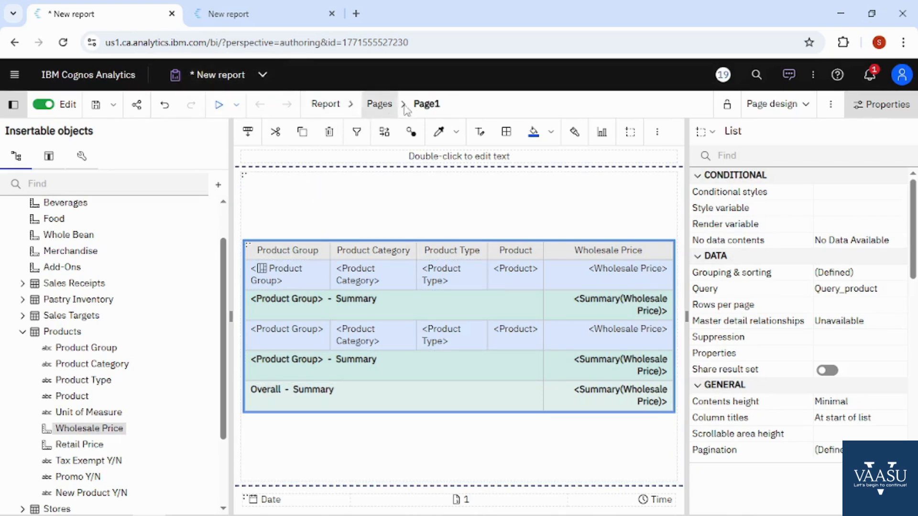
{"action": "left_click", "coordinate": [342, 109]}
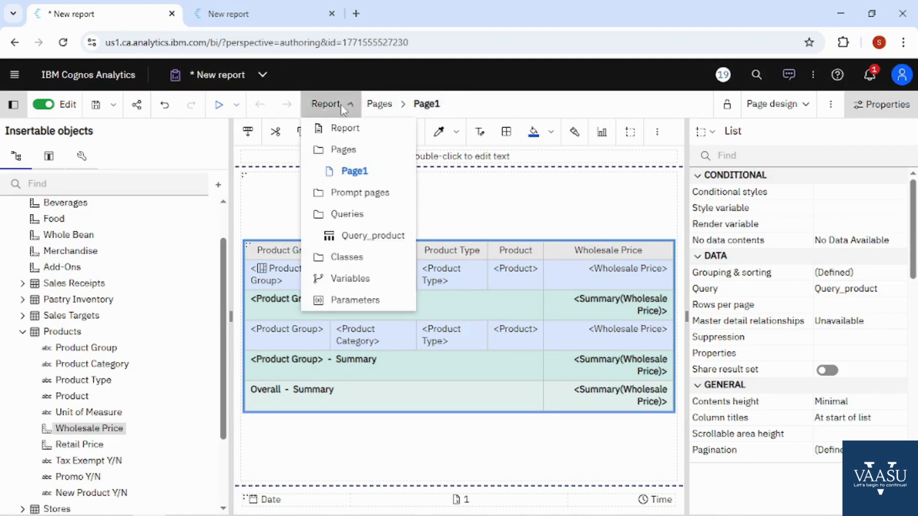
{"action": "left_click", "coordinate": [357, 237]}
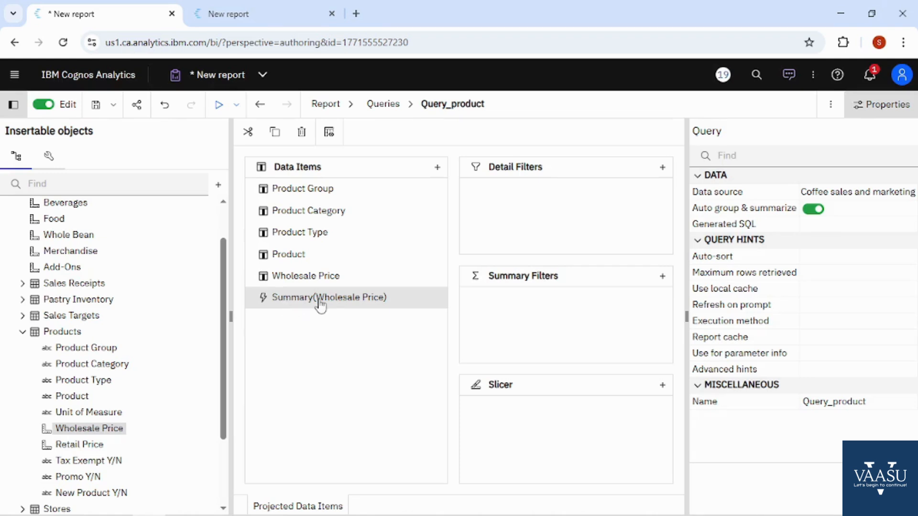
{"action": "left_click_drag", "start_coordinate": [320, 305], "coordinate": [541, 308]}
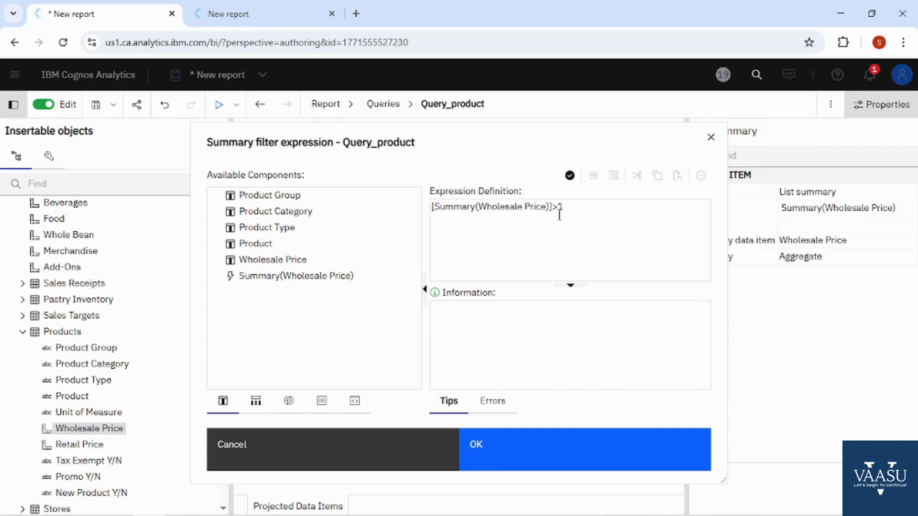
{"action": "left_click_drag", "start_coordinate": [575, 207], "coordinate": [416, 201]}
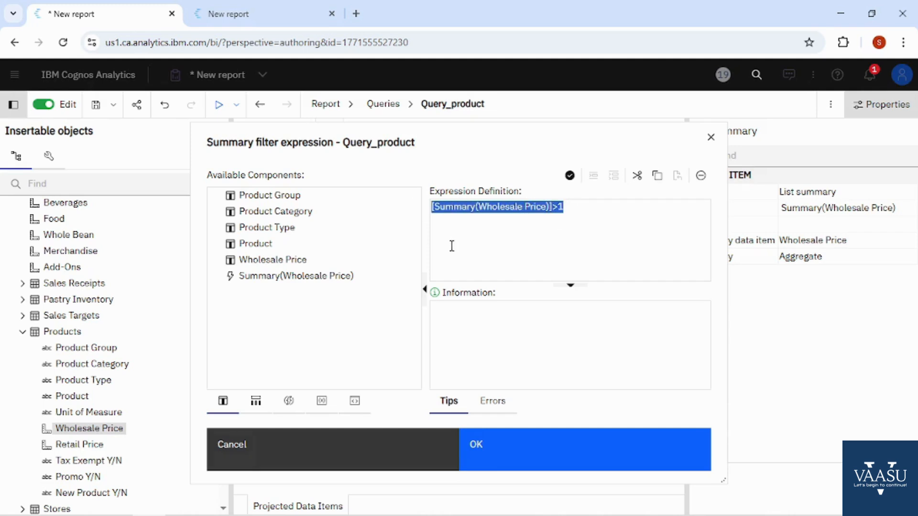
{"action": "left_click", "coordinate": [492, 449]}
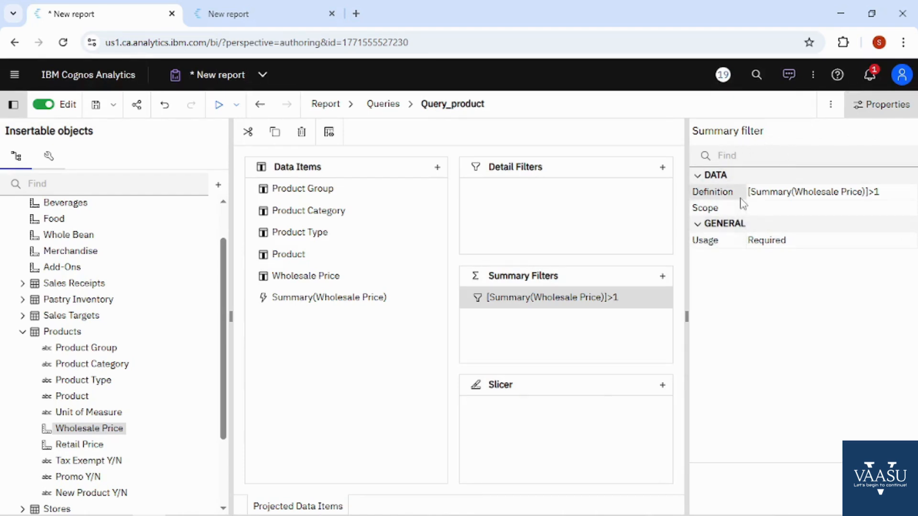
Set the summary filter's scope to Product Group and keep its usage as Required.
{"action": "left_click", "coordinate": [805, 209]}
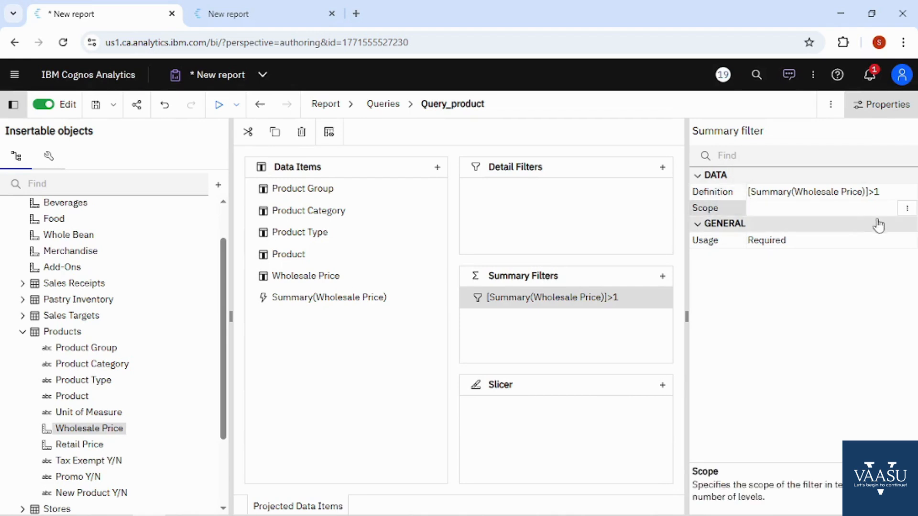
{"action": "left_click", "coordinate": [907, 208]}
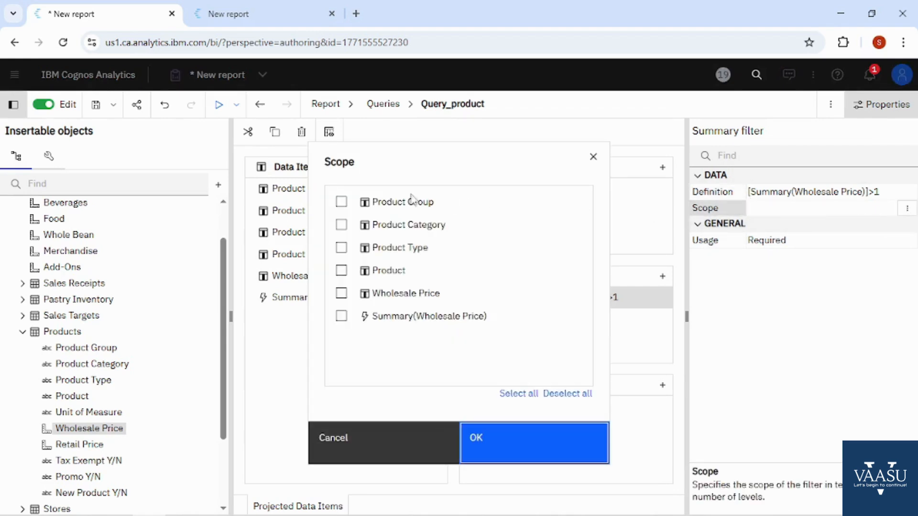
{"action": "left_click", "coordinate": [341, 202]}
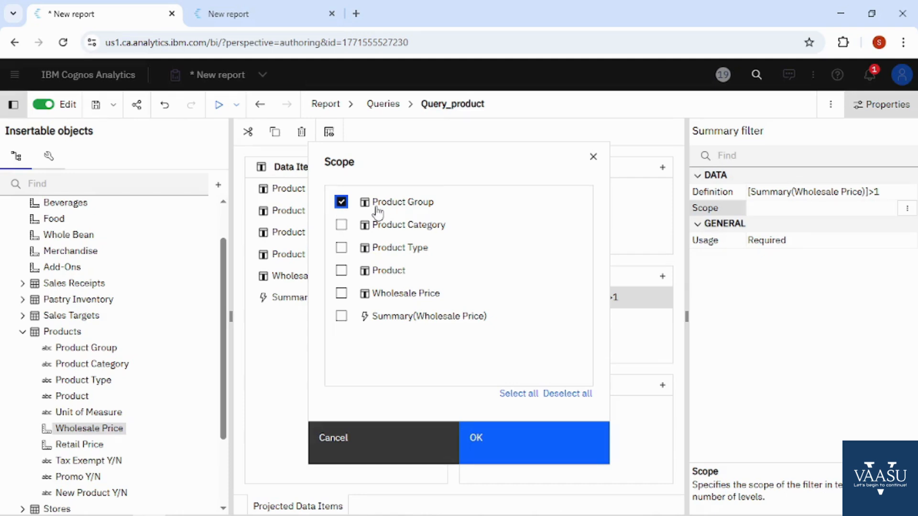
{"action": "left_click", "coordinate": [510, 431]}
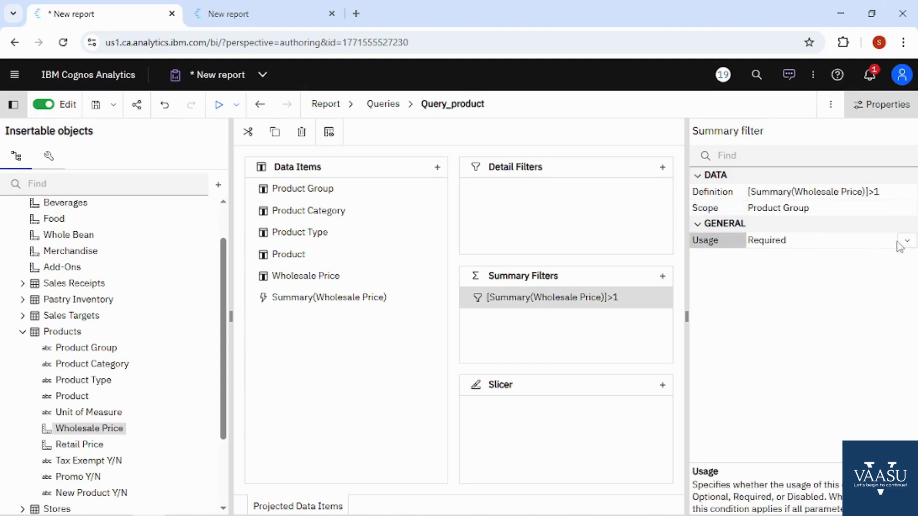
{"action": "left_click", "coordinate": [903, 243]}
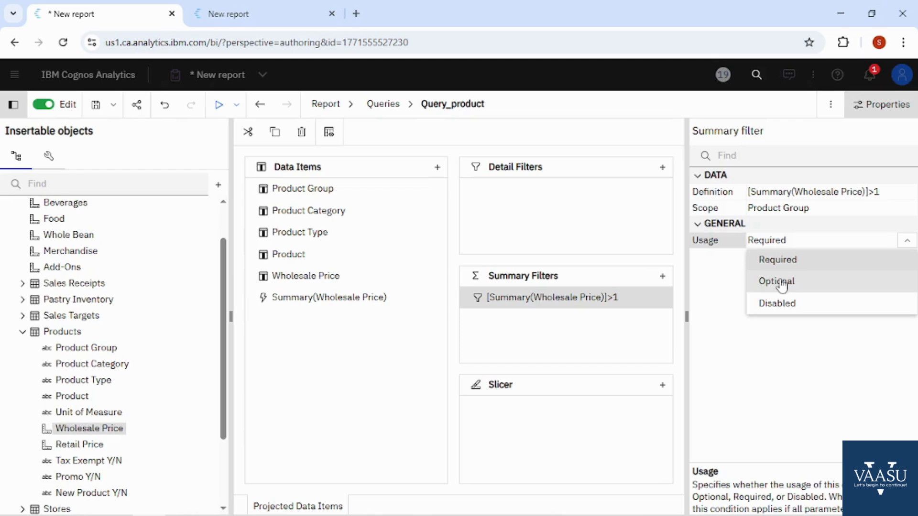
{"action": "left_click", "coordinate": [773, 262]}
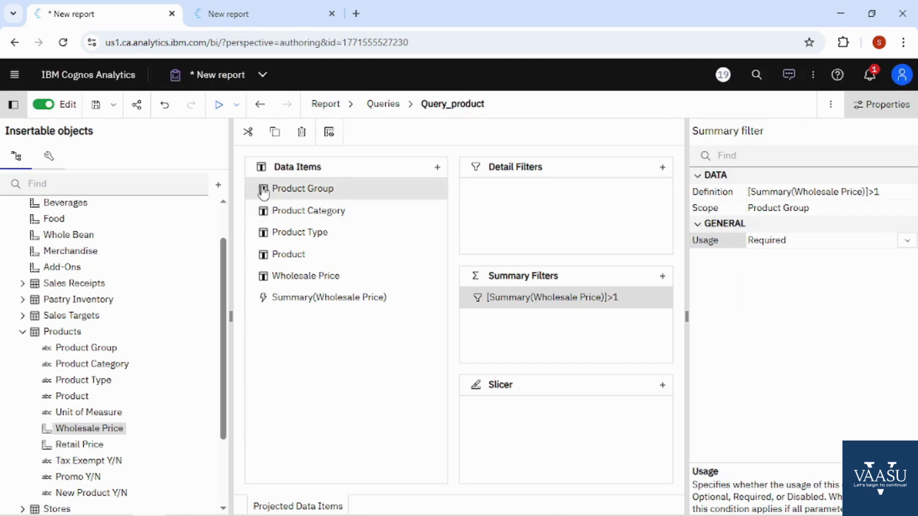
Run the filtered report, check each product group's Wholesale Price summary on all pages against the filter, and return to the query.
{"action": "left_click", "coordinate": [219, 106]}
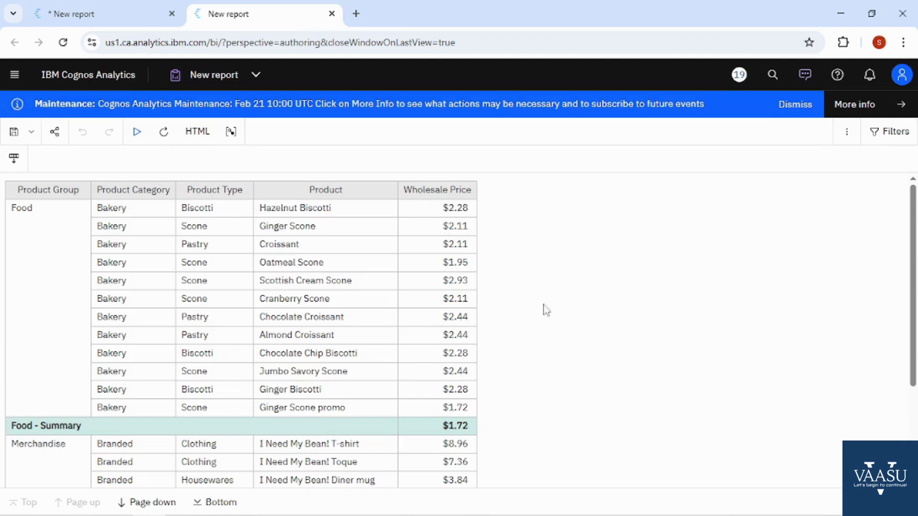
{"action": "left_click", "coordinate": [22, 198]}
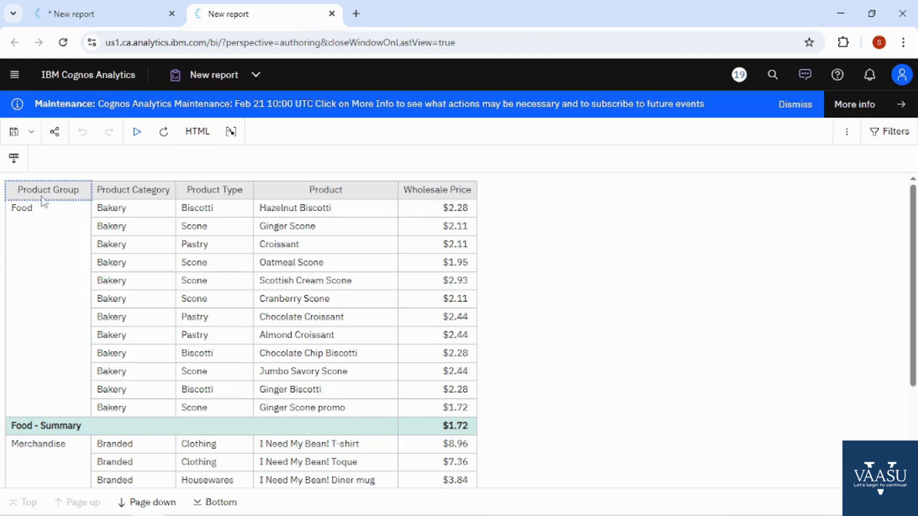
{"action": "left_click", "coordinate": [33, 212]}
{"action": "left_click", "coordinate": [36, 425]}
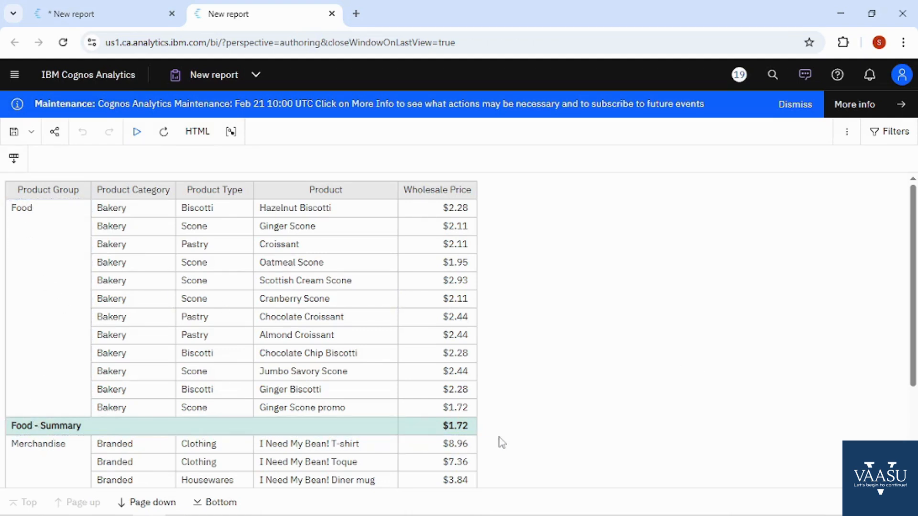
{"action": "left_click", "coordinate": [461, 428]}
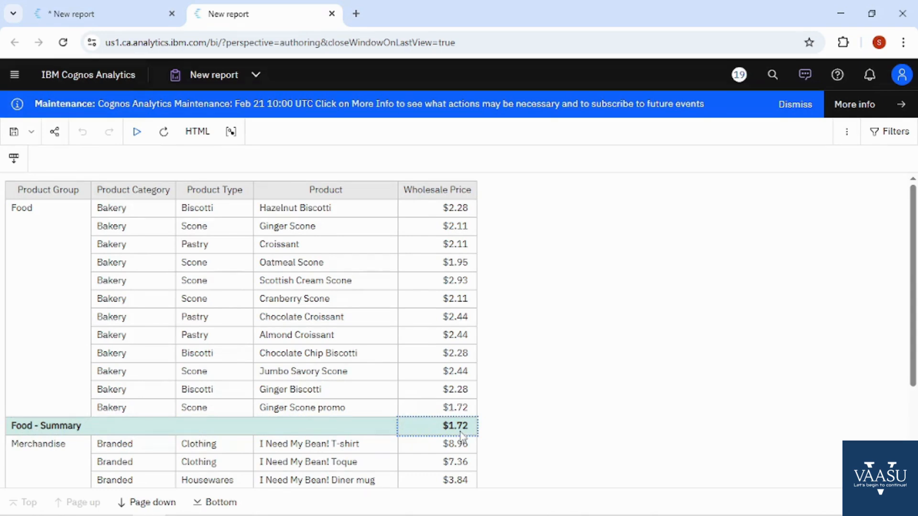
{"action": "scroll", "coordinate": [165, 416], "scroll_direction": "down", "scroll_amount": 3}
{"action": "left_click", "coordinate": [74, 379]}
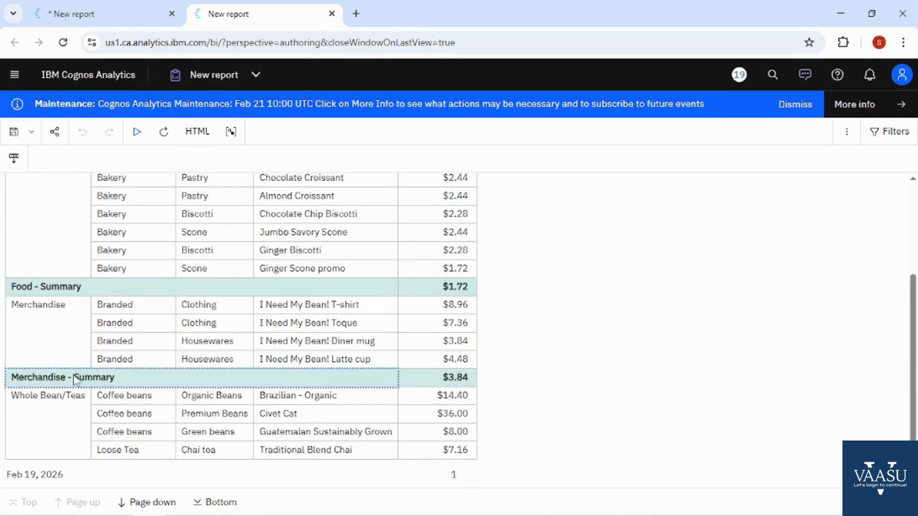
{"action": "left_click", "coordinate": [416, 395]}
{"action": "left_click", "coordinate": [433, 380]}
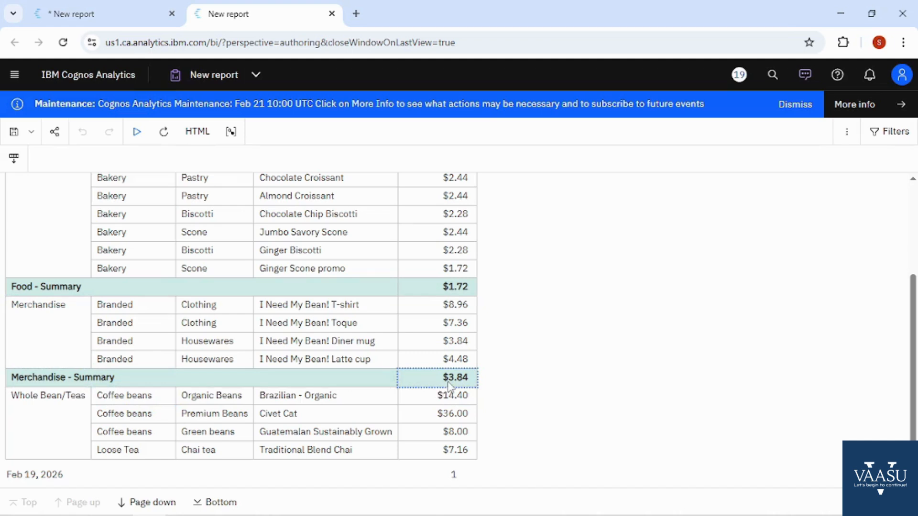
{"action": "left_click", "coordinate": [152, 503]}
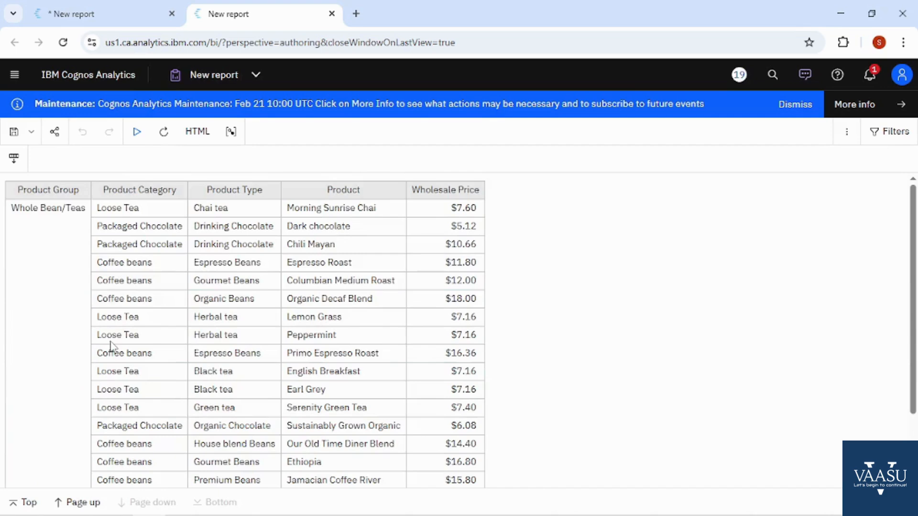
{"action": "scroll", "coordinate": [144, 334], "scroll_direction": "down", "scroll_amount": 2}
{"action": "left_click", "coordinate": [188, 431]}
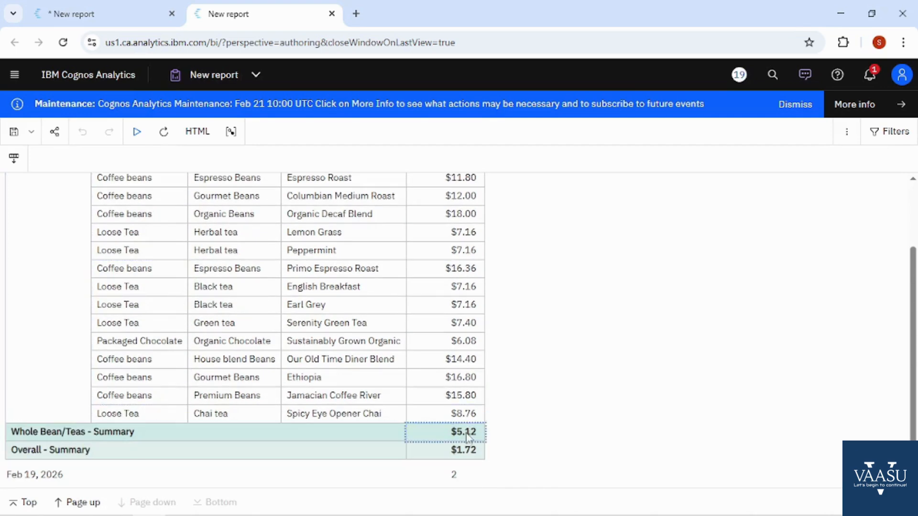
{"action": "scroll", "coordinate": [373, 335], "scroll_direction": "up", "scroll_amount": 3}
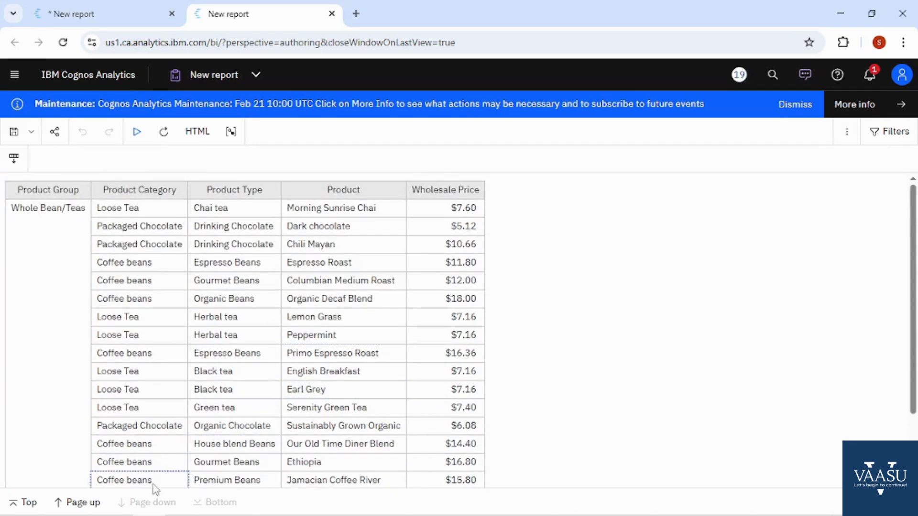
{"action": "left_click", "coordinate": [34, 509]}
{"action": "scroll", "coordinate": [218, 311], "scroll_direction": "up", "scroll_amount": 3}
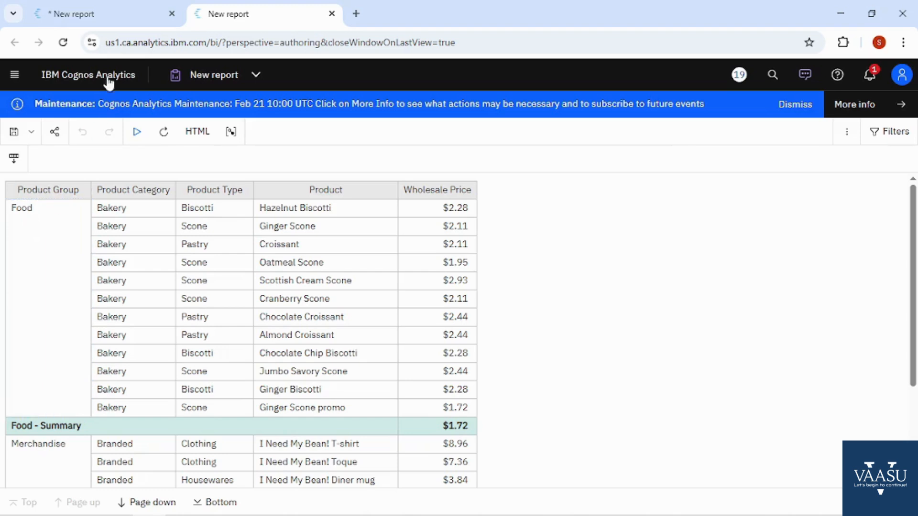
{"action": "left_click", "coordinate": [115, 14]}
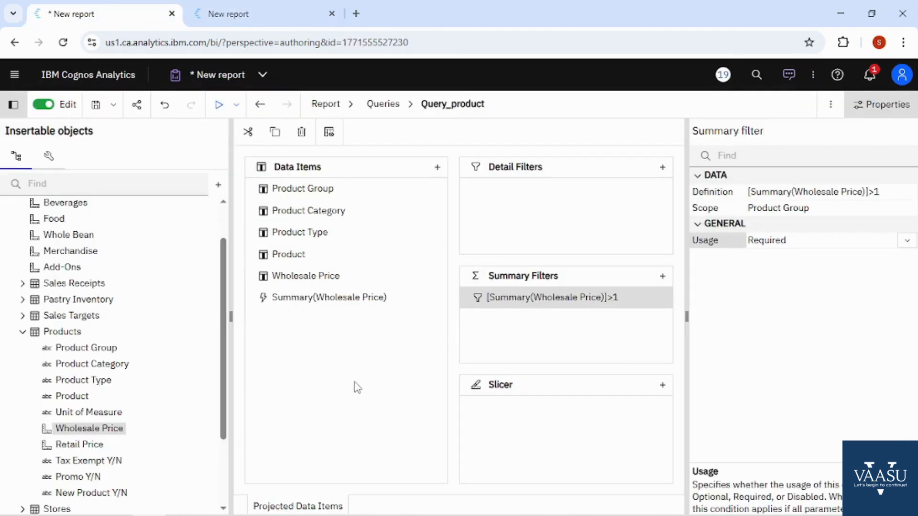